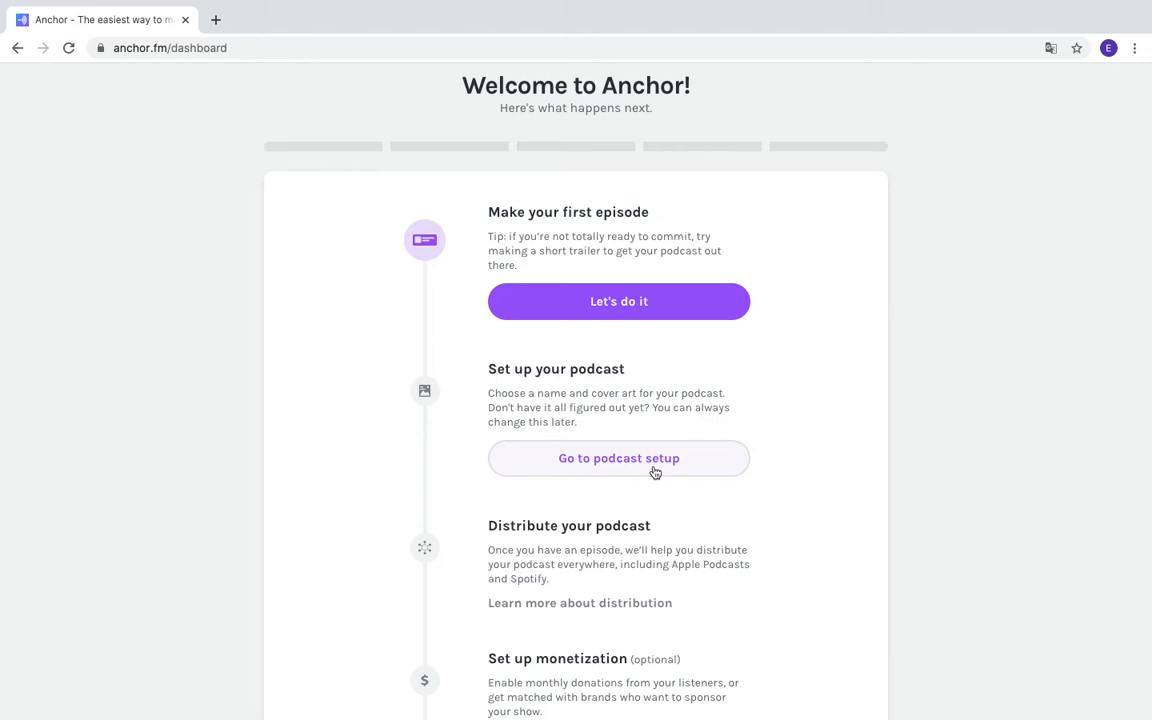
- Open the podcast setup form and name the podcast "Balado"
{"action": "left_click", "coordinate": [635, 458]}
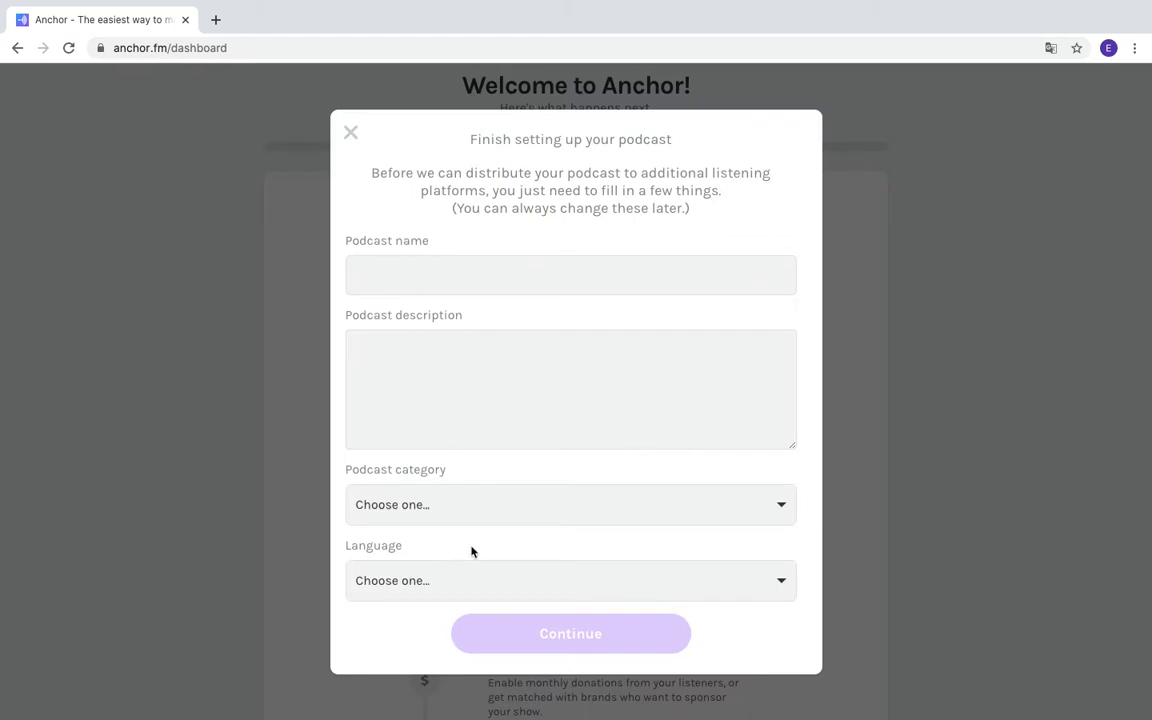
{"action": "left_click", "coordinate": [409, 271]}
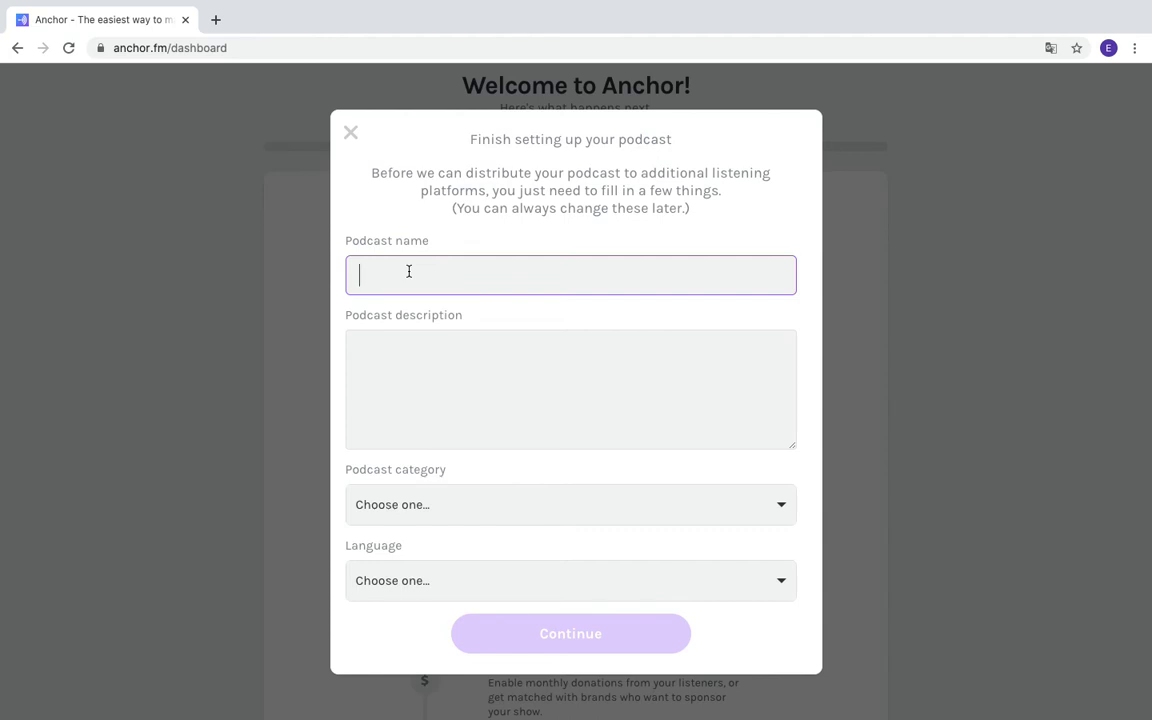
{"action": "type", "text": "Balado"}
{"action": "left_click", "coordinate": [413, 348]}
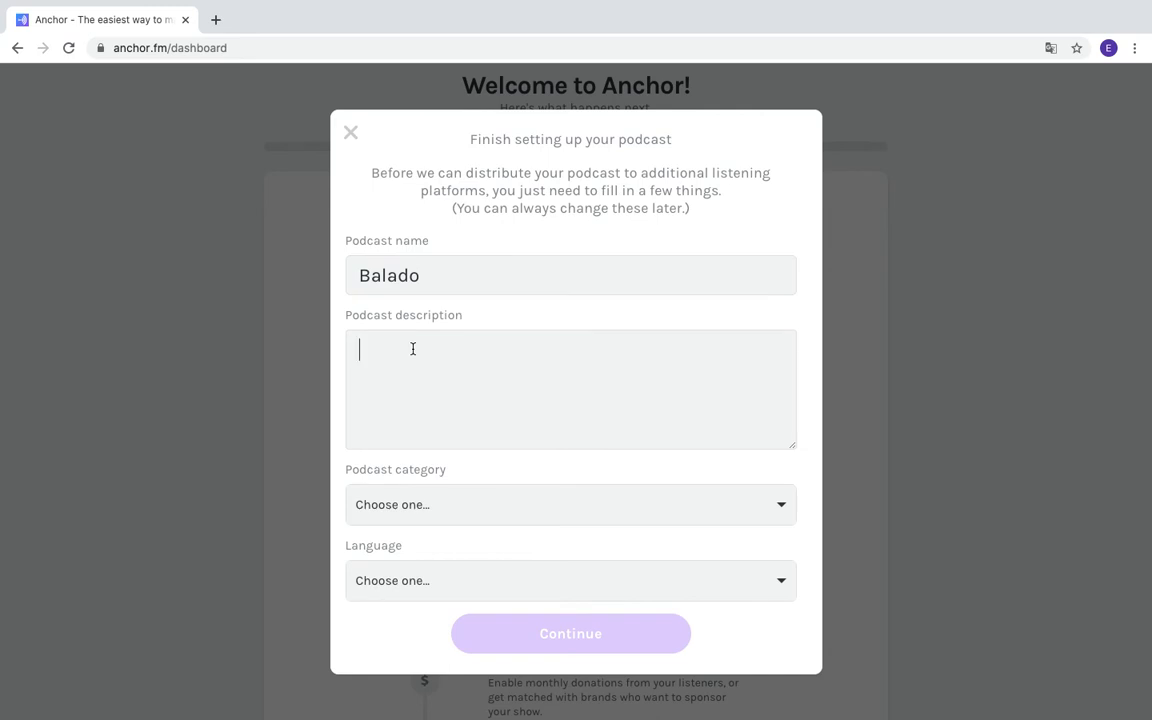
- Set the podcast category to Education
{"action": "left_click", "coordinate": [425, 515]}
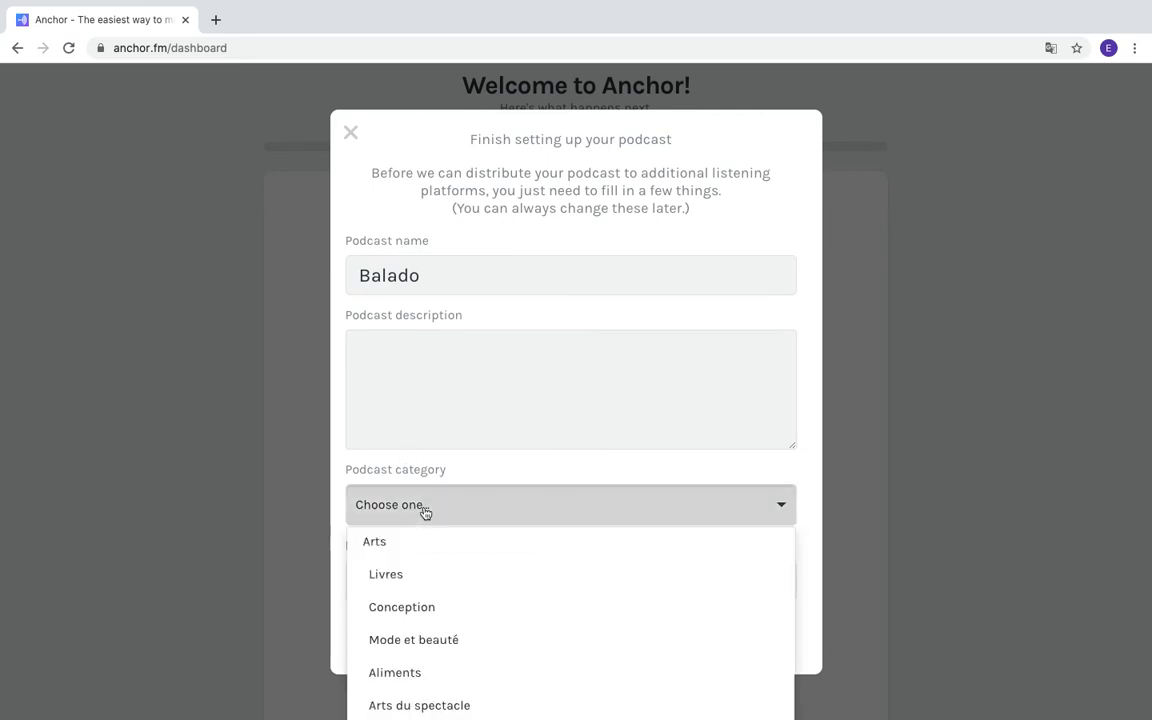
{"action": "scroll", "coordinate": [505, 590], "scroll_direction": "down", "scroll_amount": 2}
{"action": "scroll", "coordinate": [506, 598], "scroll_direction": "down", "scroll_amount": 5}
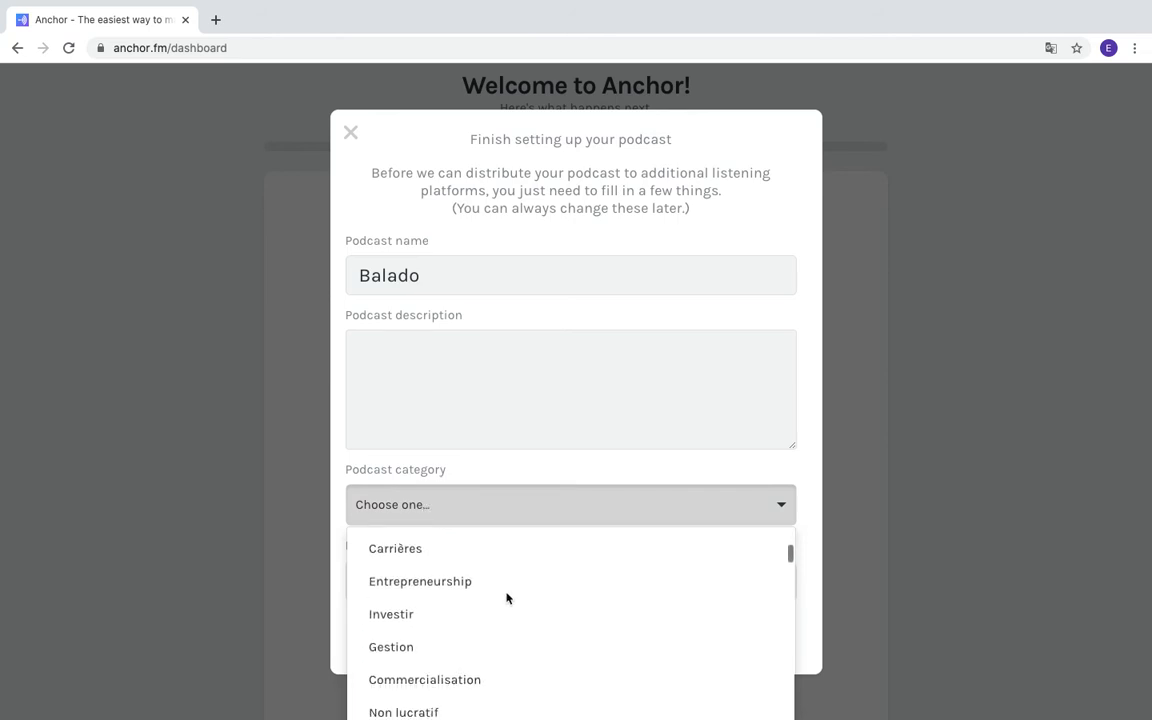
{"action": "scroll", "coordinate": [505, 599], "scroll_direction": "down", "scroll_amount": 2}
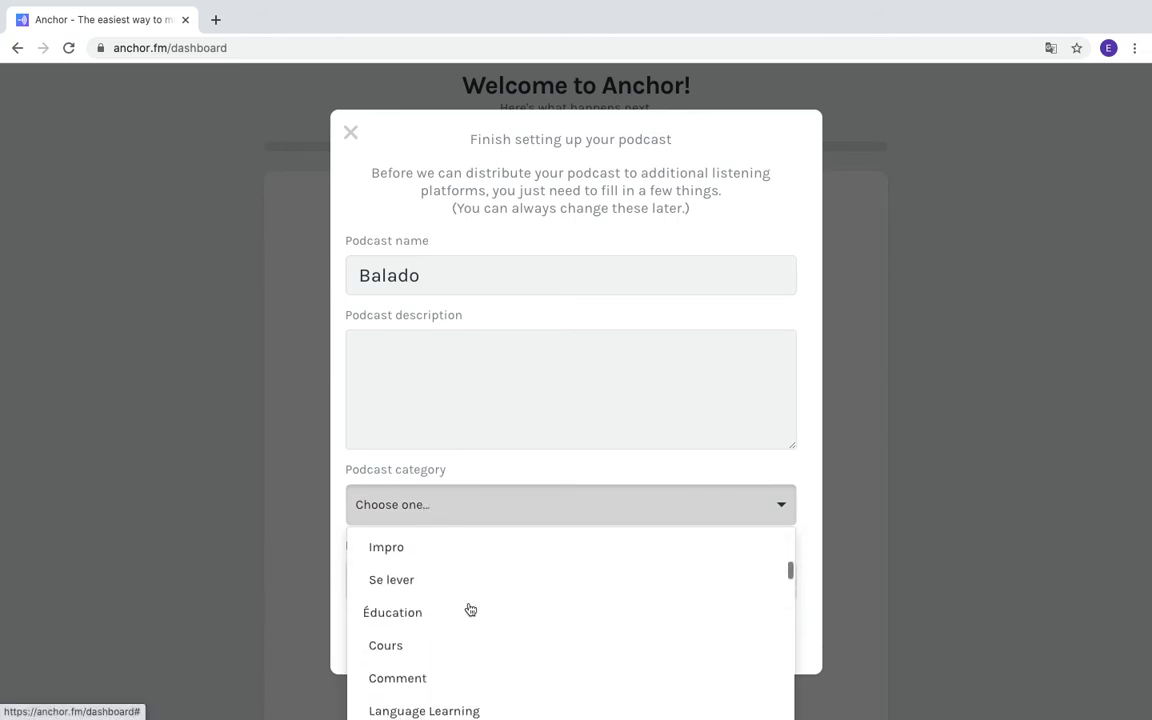
{"action": "left_click", "coordinate": [416, 622]}
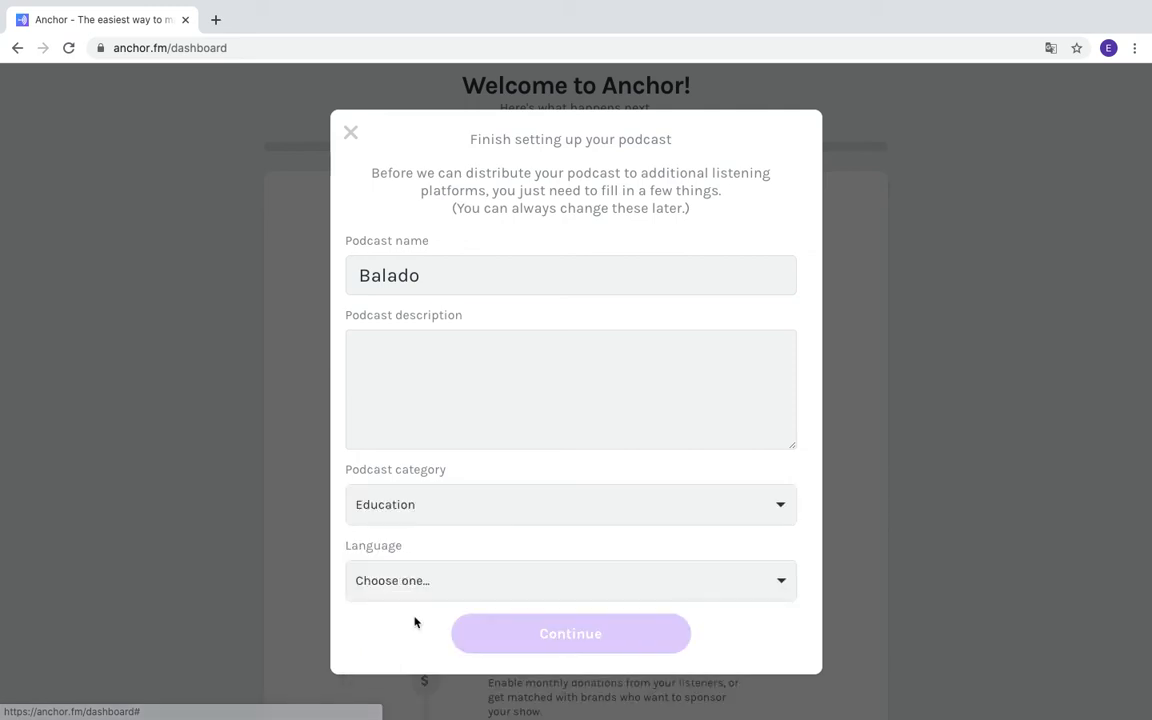
- Set the podcast language to French
{"action": "left_click", "coordinate": [478, 586]}
{"action": "scroll", "coordinate": [478, 586], "scroll_direction": "down", "scroll_amount": 5}
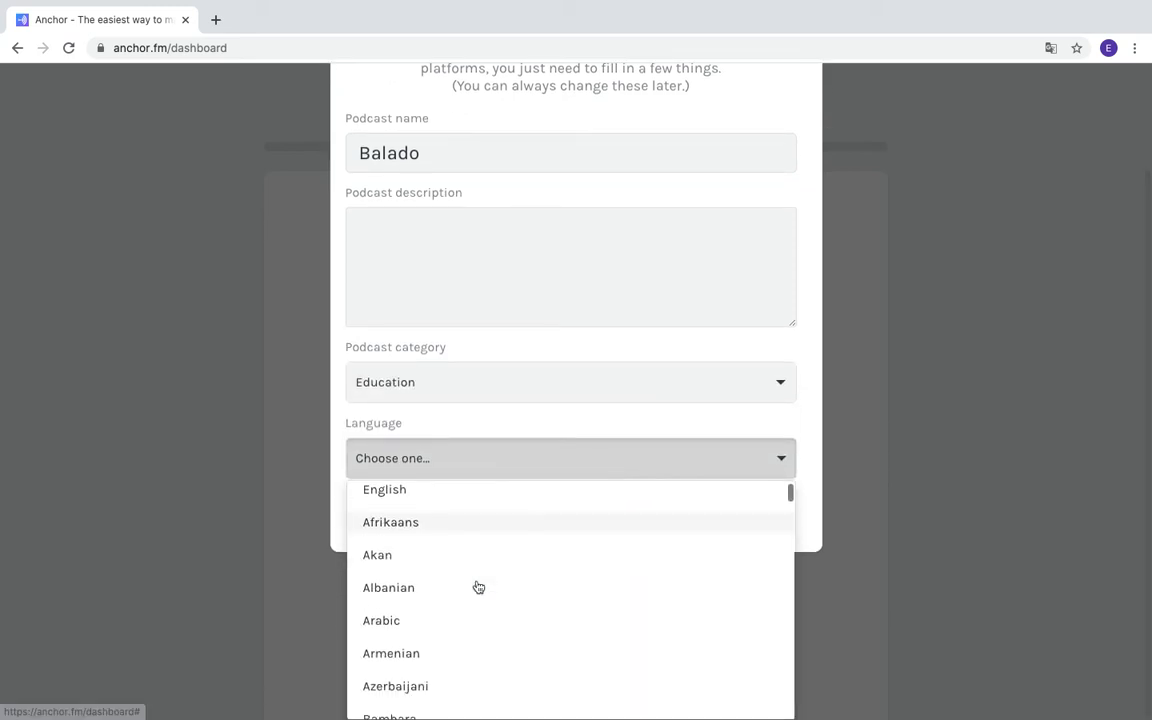
{"action": "scroll", "coordinate": [478, 586], "scroll_direction": "down", "scroll_amount": 4}
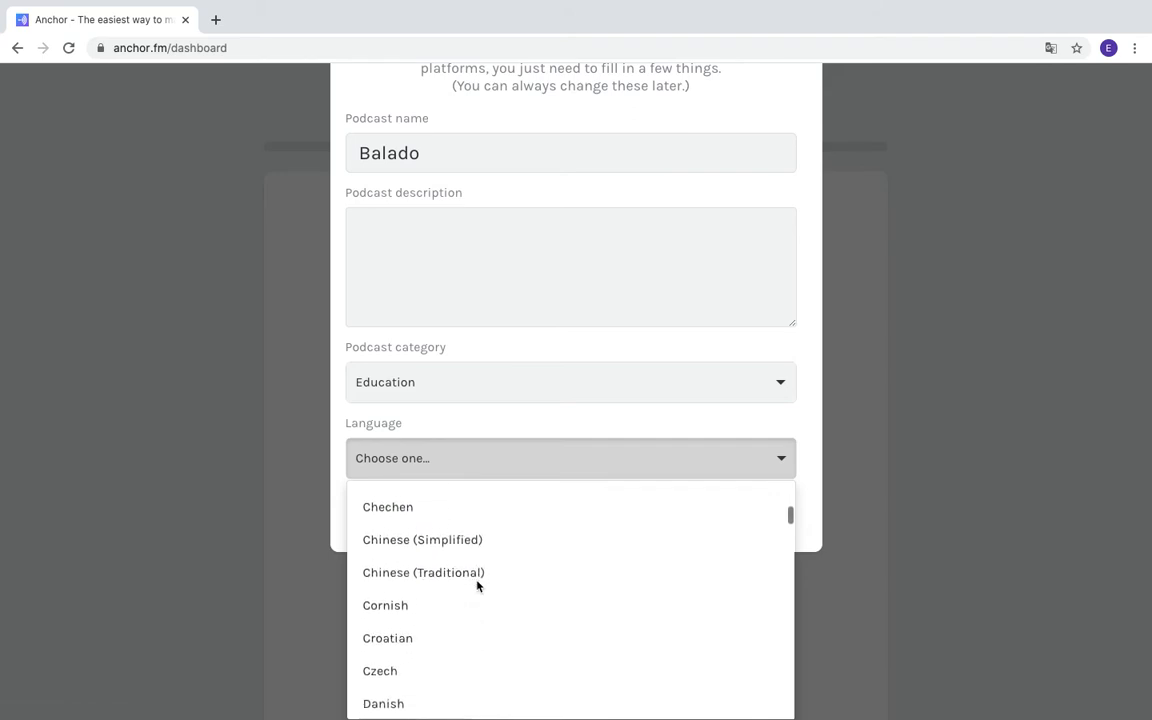
{"action": "scroll", "coordinate": [478, 586], "scroll_direction": "down", "scroll_amount": 4}
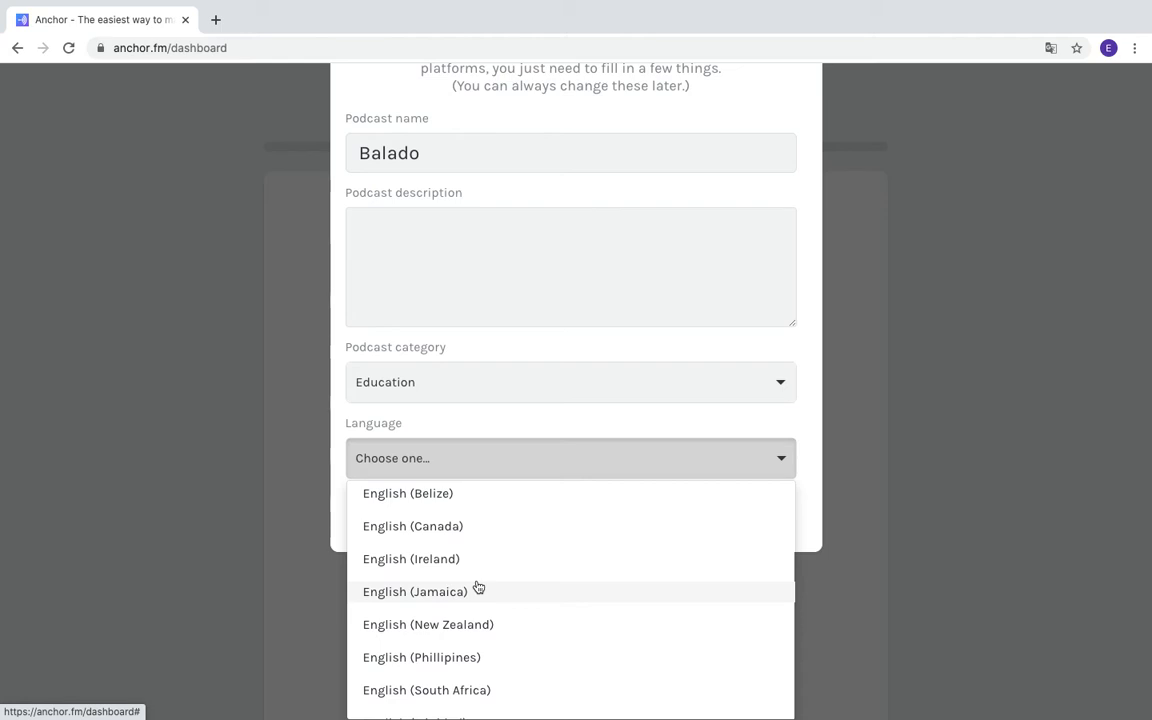
{"action": "scroll", "coordinate": [478, 586], "scroll_direction": "down", "scroll_amount": 5}
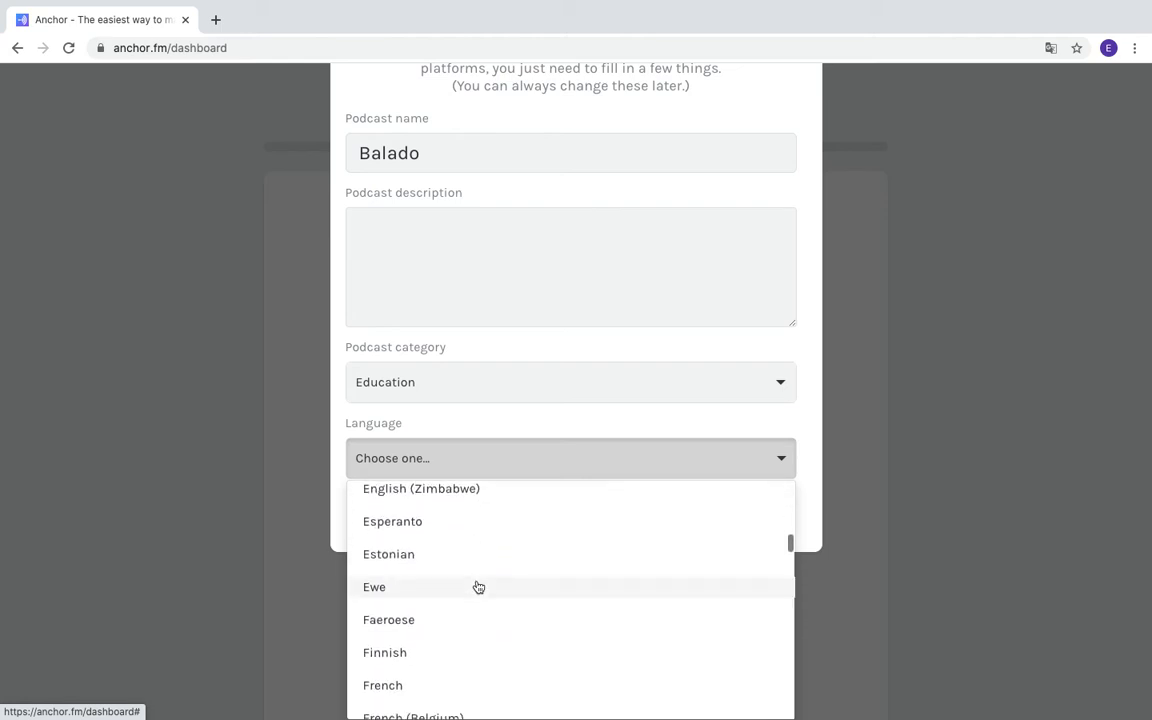
{"action": "scroll", "coordinate": [476, 586], "scroll_direction": "down", "scroll_amount": 1}
{"action": "left_click", "coordinate": [437, 630]}
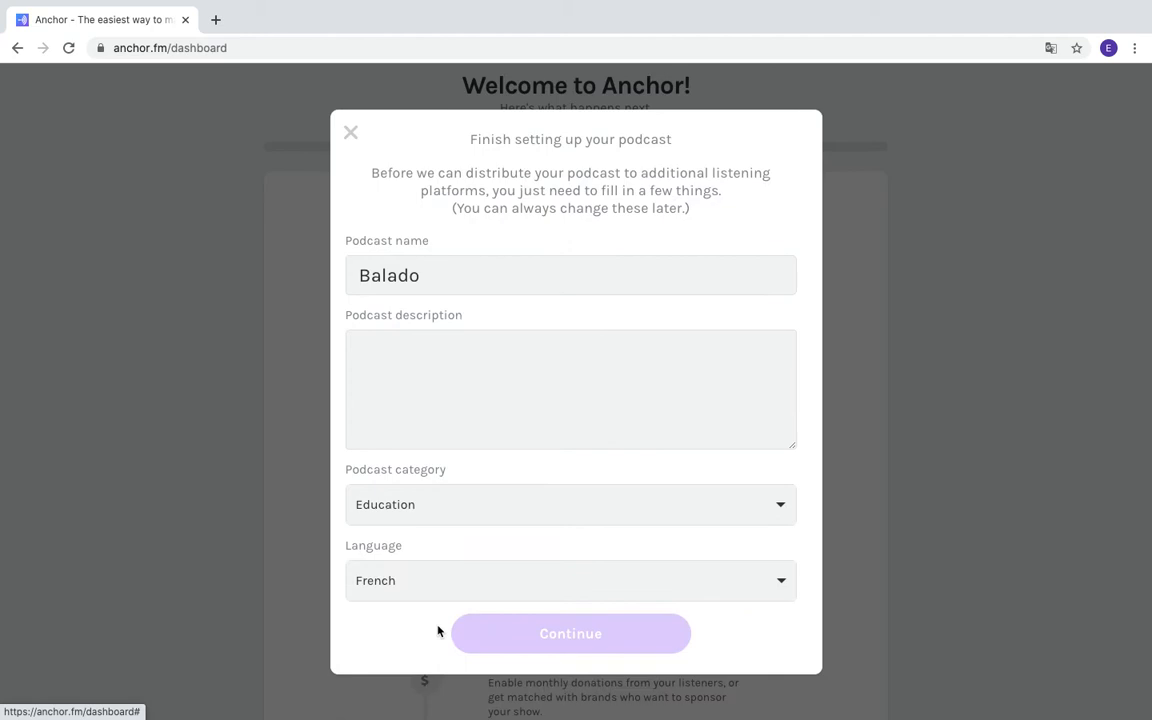
- Enter "test" as the podcast description and continue to the cover art selection
{"action": "left_click", "coordinate": [535, 378]}
{"action": "type", "text": "test"}
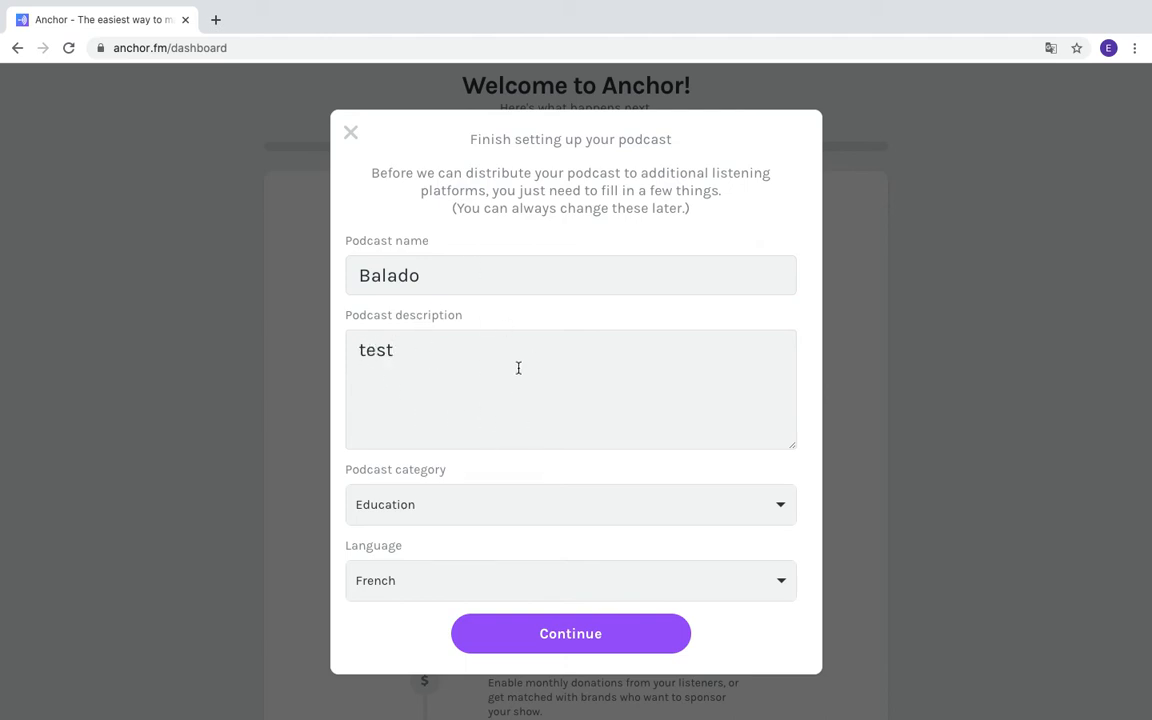
{"action": "left_click", "coordinate": [567, 636]}
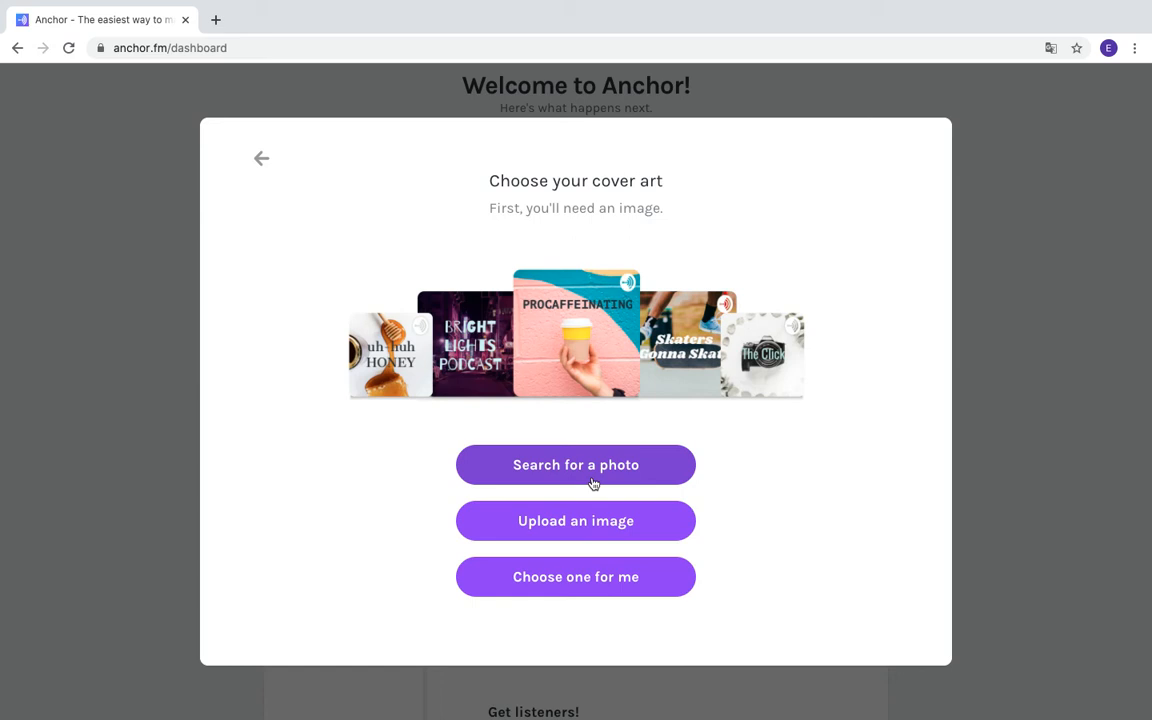
- Have a cover image chosen automatically, zoom its crop to a little over half the available range, and accept the crop
{"action": "left_click", "coordinate": [588, 589]}
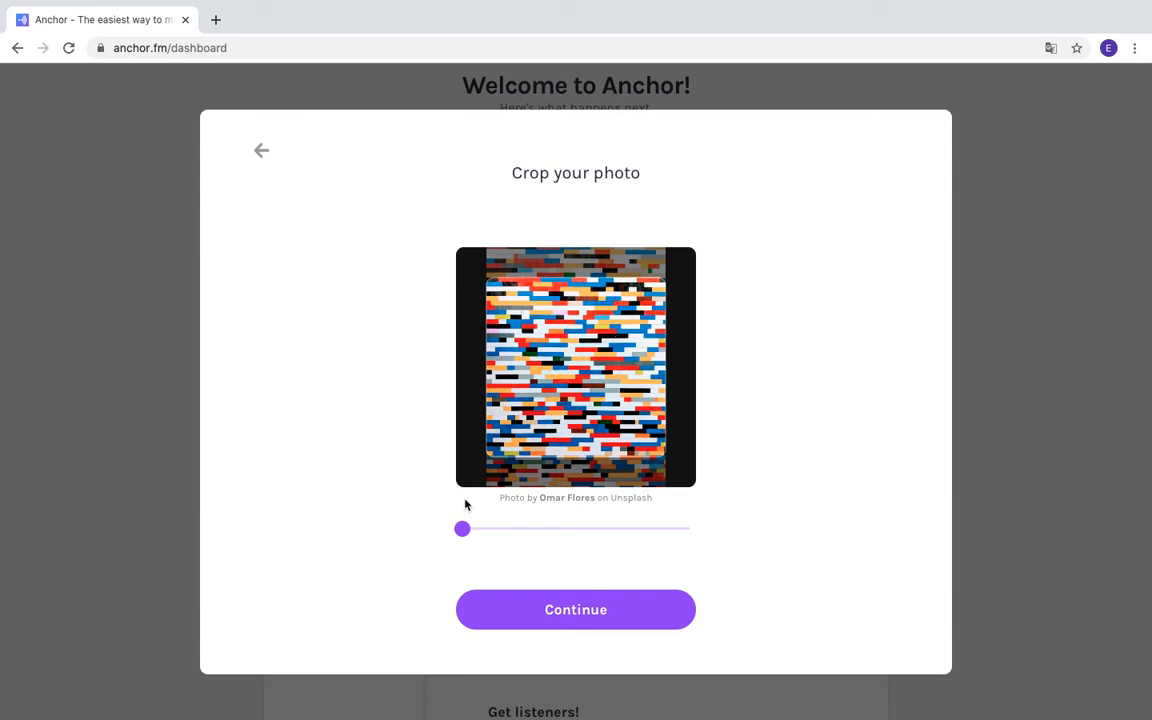
{"action": "left_click_drag", "start_coordinate": [499, 497], "coordinate": [632, 510]}
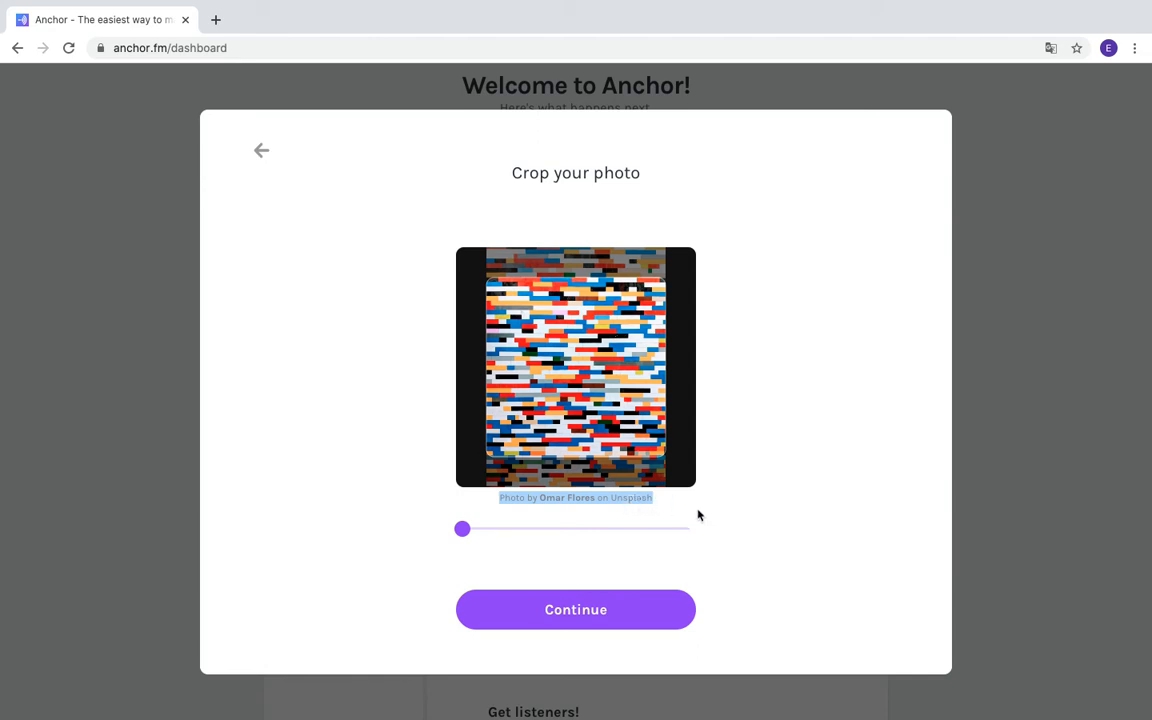
{"action": "left_click_drag", "start_coordinate": [463, 533], "coordinate": [594, 540]}
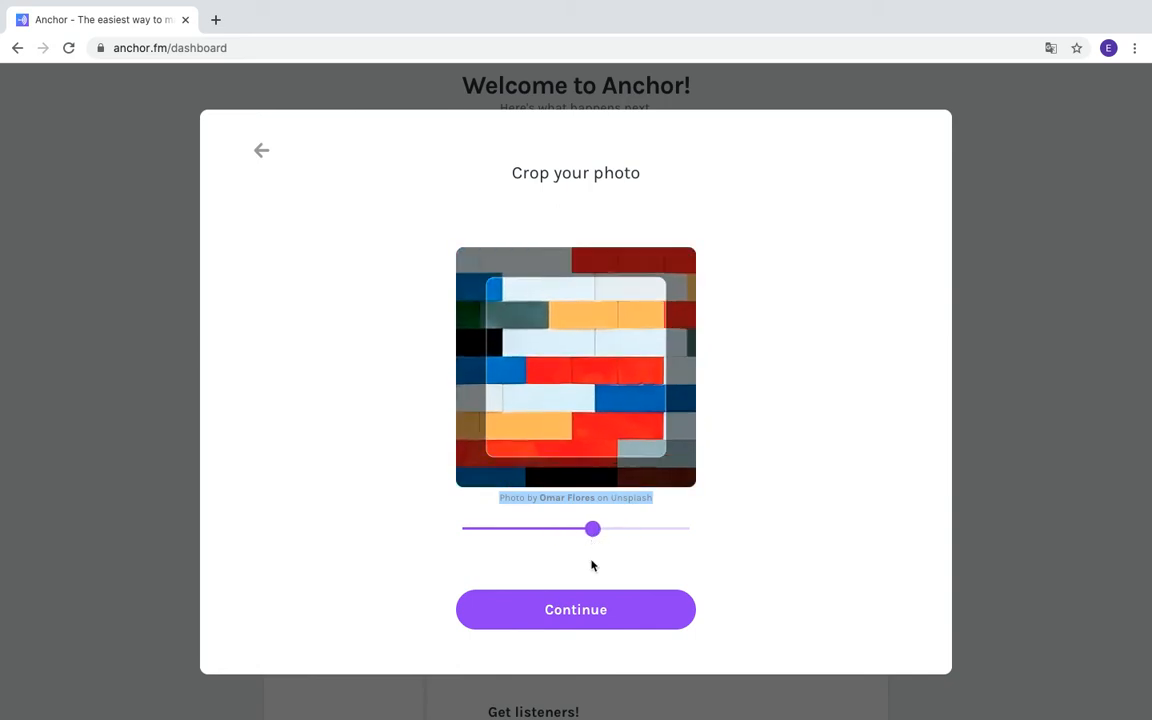
{"action": "left_click", "coordinate": [582, 622]}
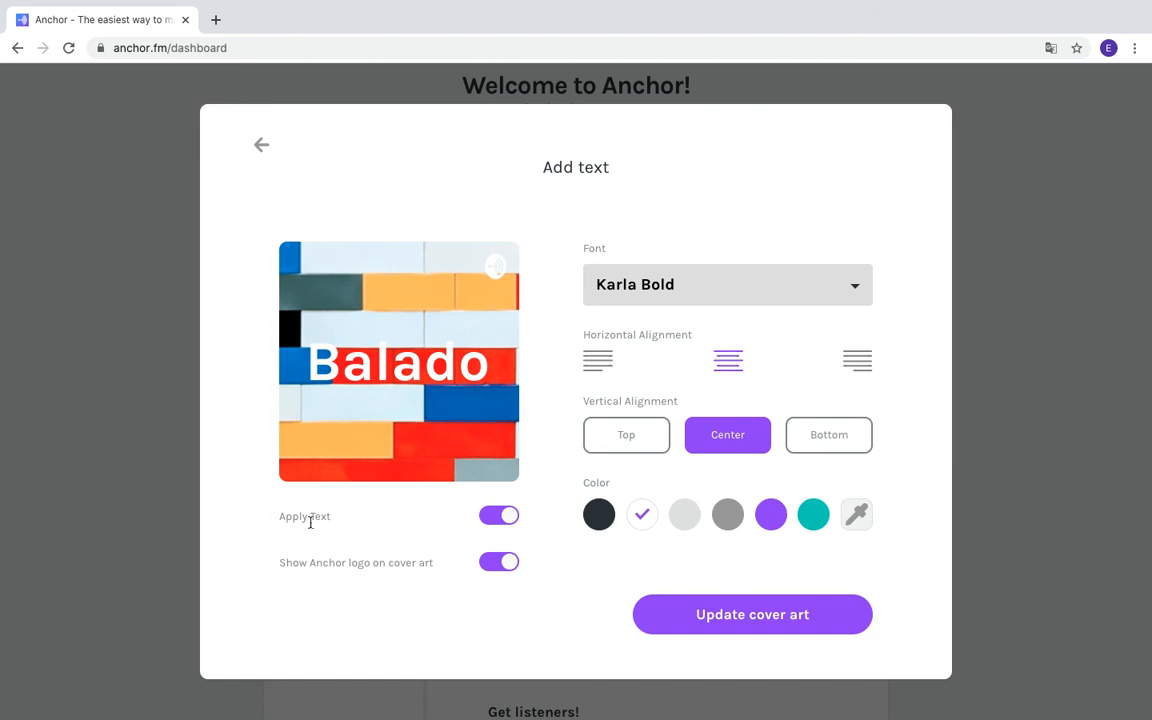
- Switch the cover text and the Anchor logo off and back on to compare the cover art
{"action": "left_click", "coordinate": [494, 529]}
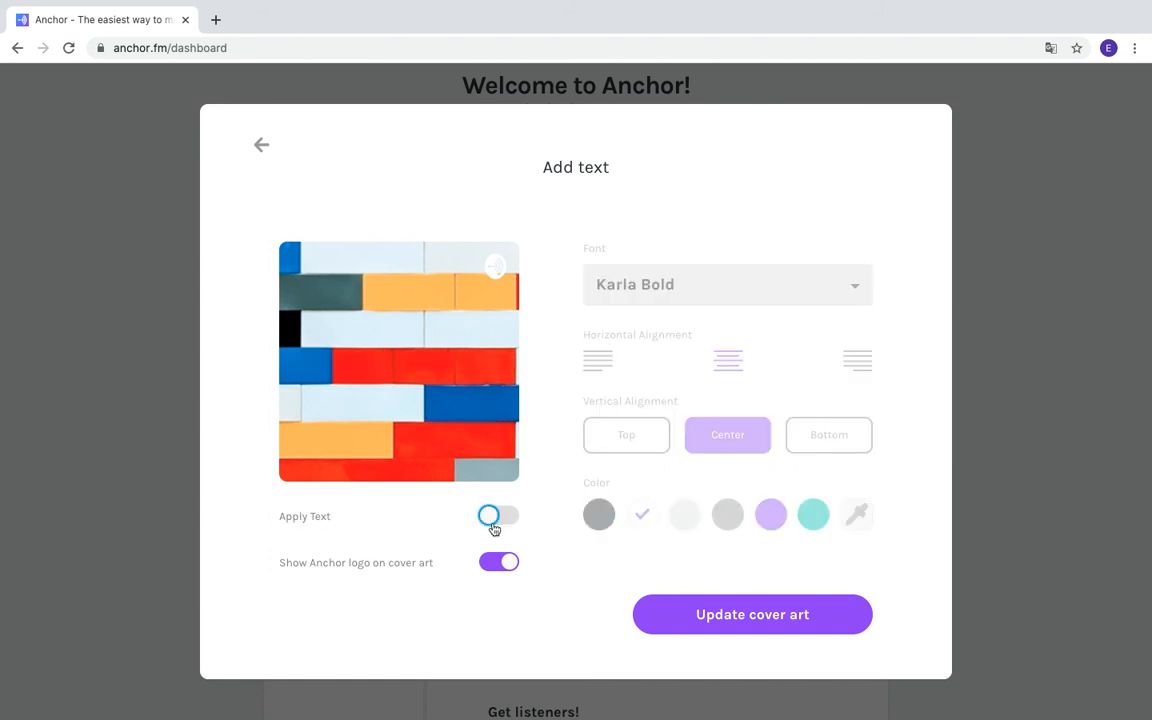
{"action": "left_click", "coordinate": [494, 529]}
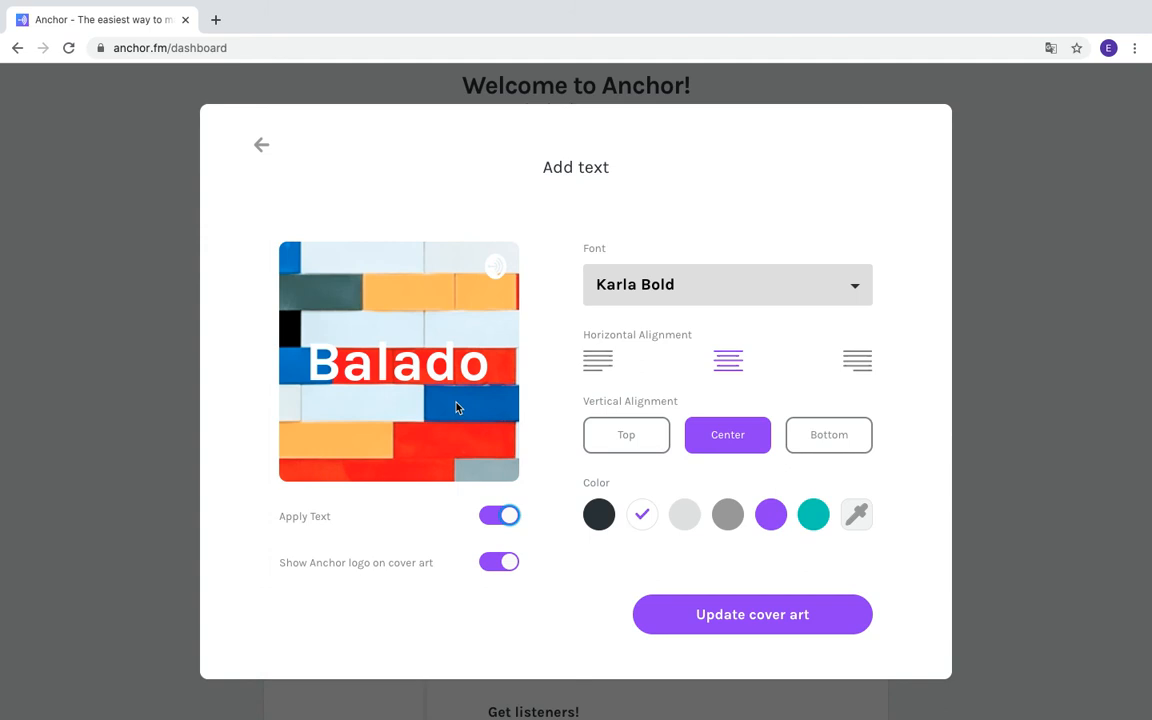
{"action": "left_click", "coordinate": [495, 564]}
{"action": "left_click", "coordinate": [499, 567]}
- Try the Chango font for the cover title, and settle on Amatic
{"action": "left_click", "coordinate": [849, 288]}
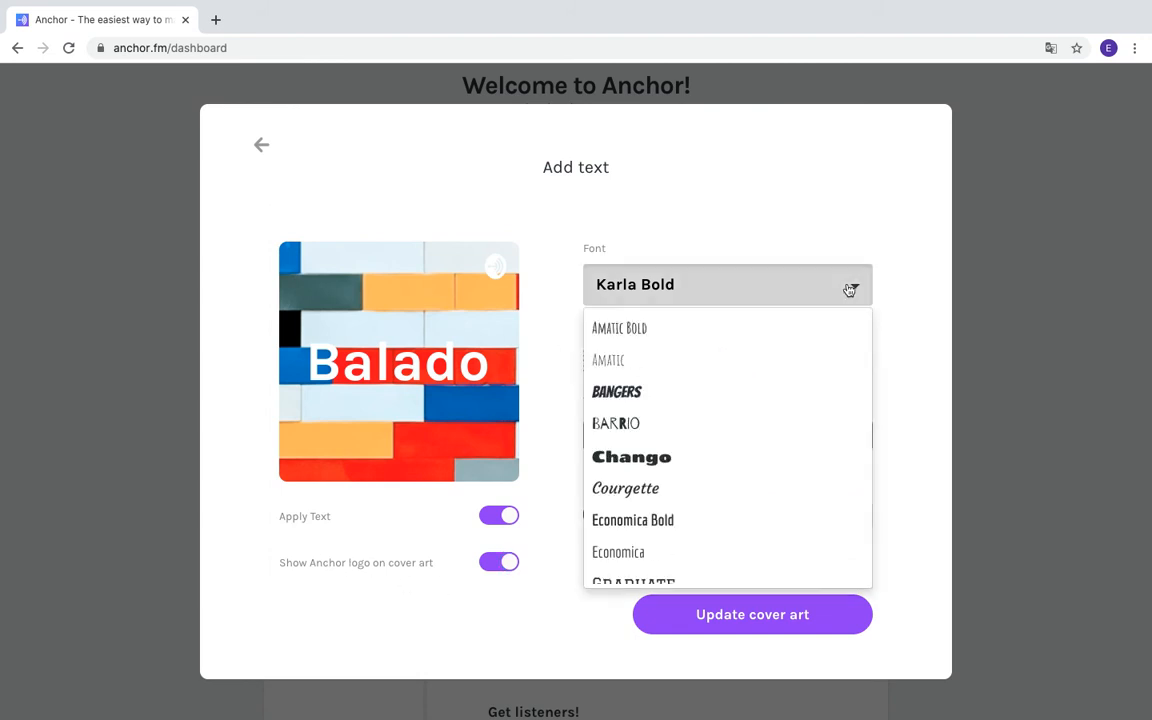
{"action": "left_click", "coordinate": [627, 457]}
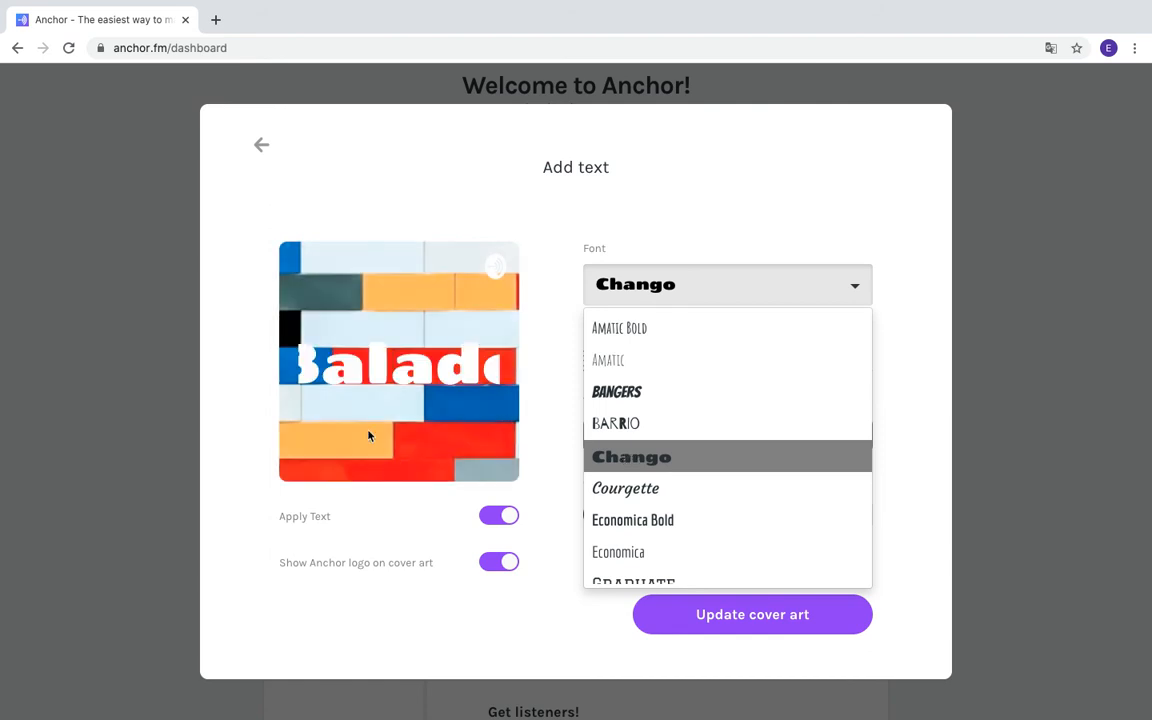
{"action": "left_click", "coordinate": [612, 361]}
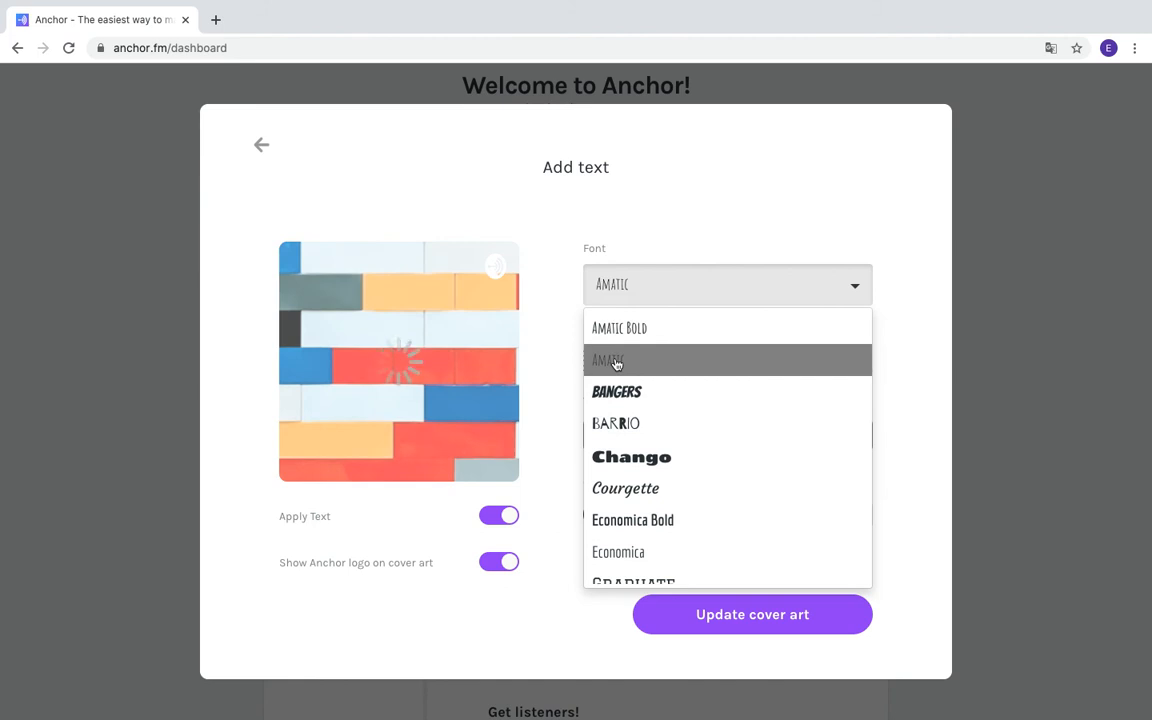
{"action": "left_click", "coordinate": [895, 455]}
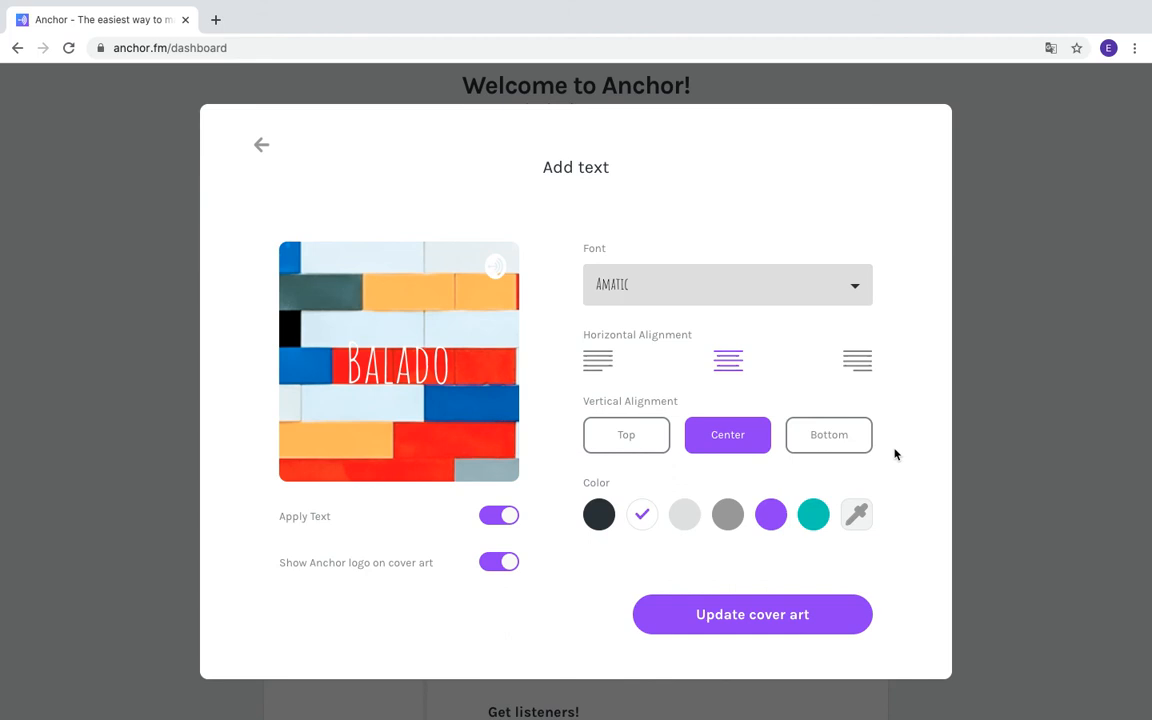
- Try the top, bottom and left alignments for the cover title, returning it to the centre in both directions
{"action": "left_click", "coordinate": [623, 438]}
{"action": "left_click", "coordinate": [733, 443]}
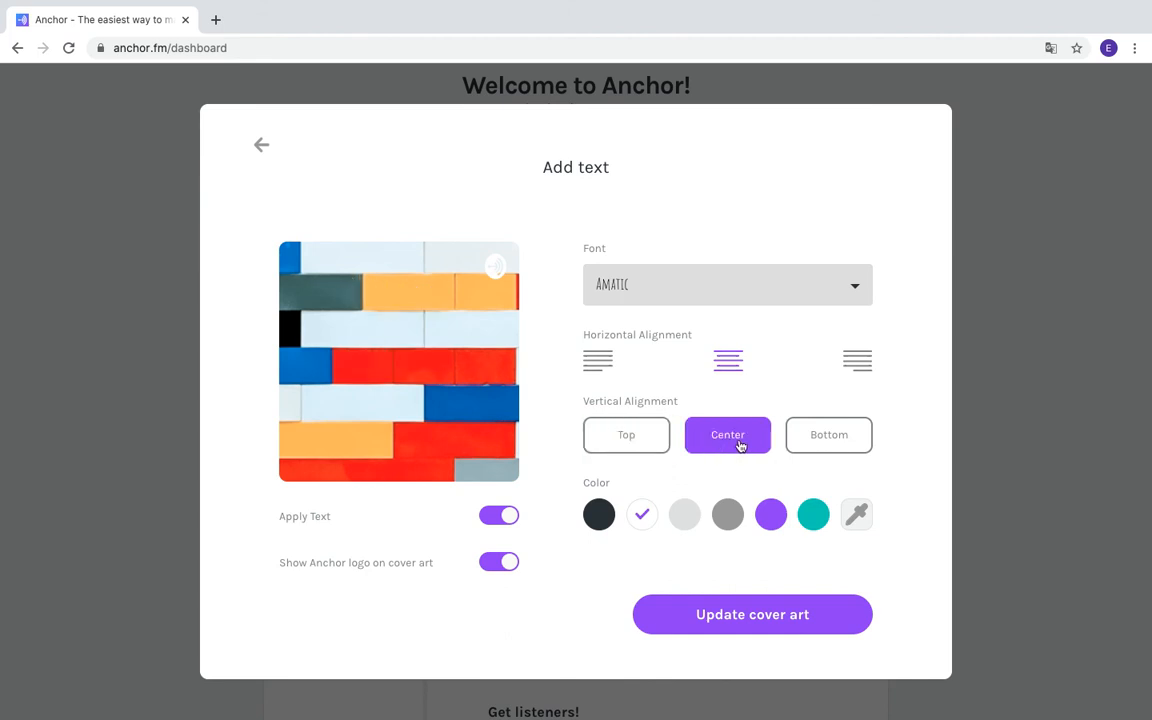
{"action": "left_click", "coordinate": [823, 455]}
{"action": "left_click", "coordinate": [725, 445]}
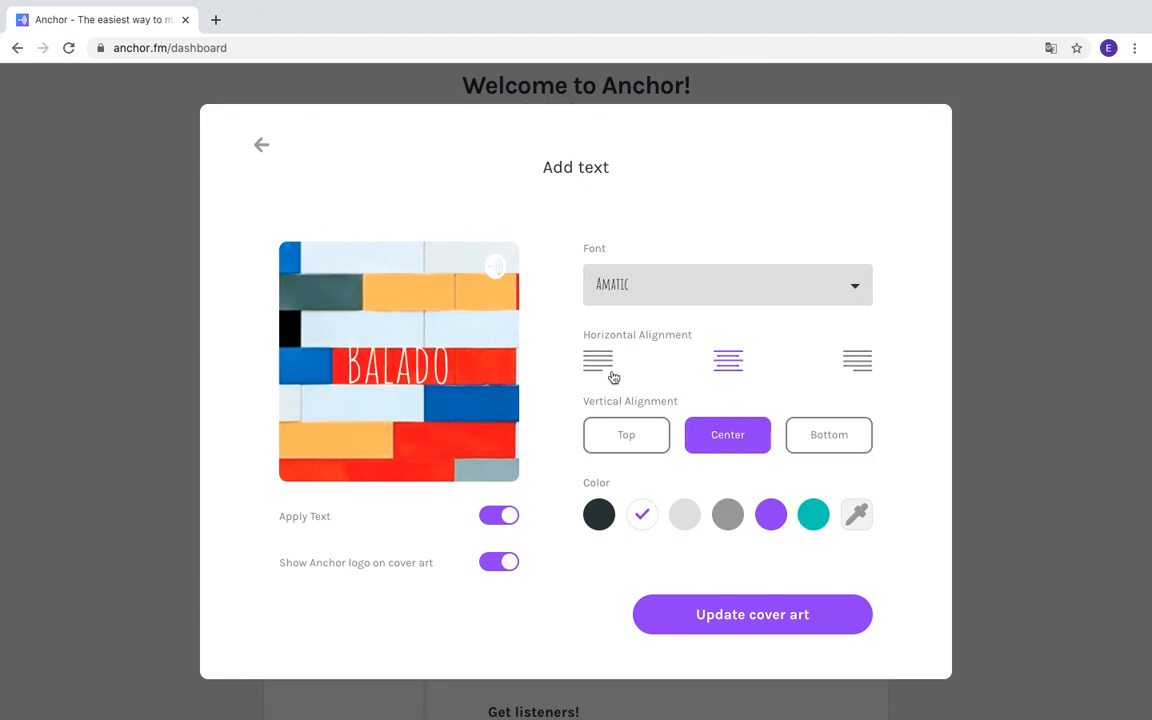
{"action": "left_click", "coordinate": [600, 366]}
{"action": "left_click", "coordinate": [713, 369]}
- Try out a teal hue in the custom colour picker for the cover title, and close the picker without applying it
{"action": "left_click", "coordinate": [858, 515]}
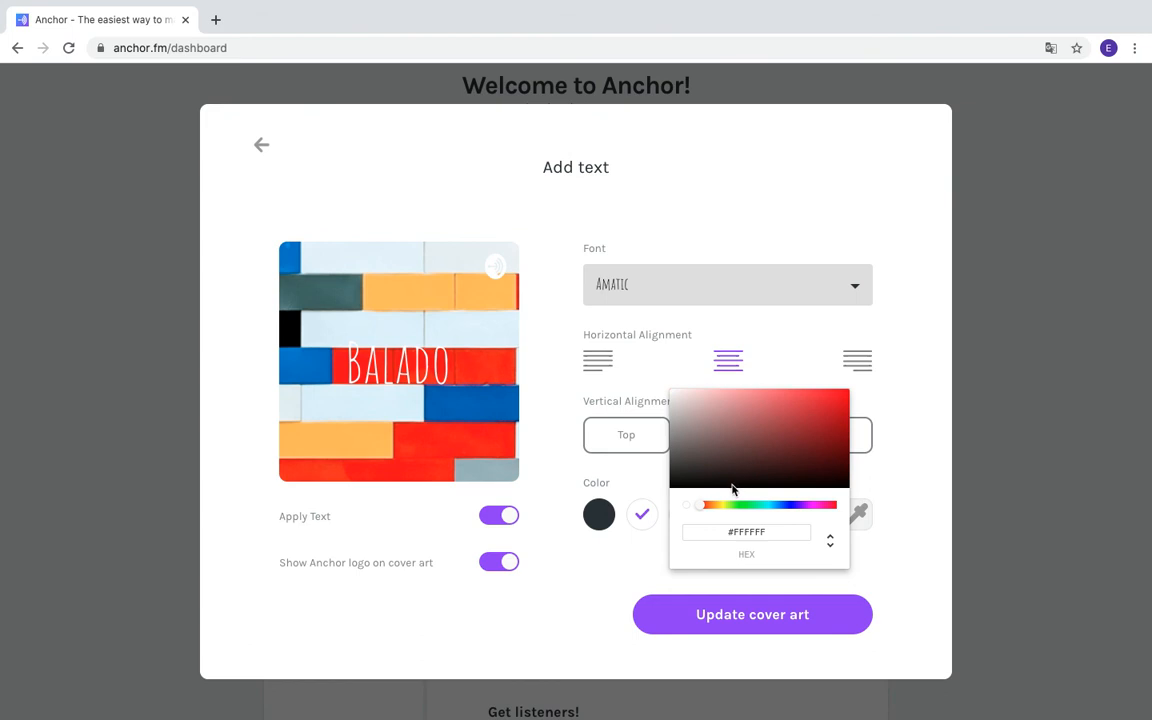
{"action": "left_click", "coordinate": [722, 533]}
{"action": "left_click_drag", "start_coordinate": [722, 535], "coordinate": [775, 533]}
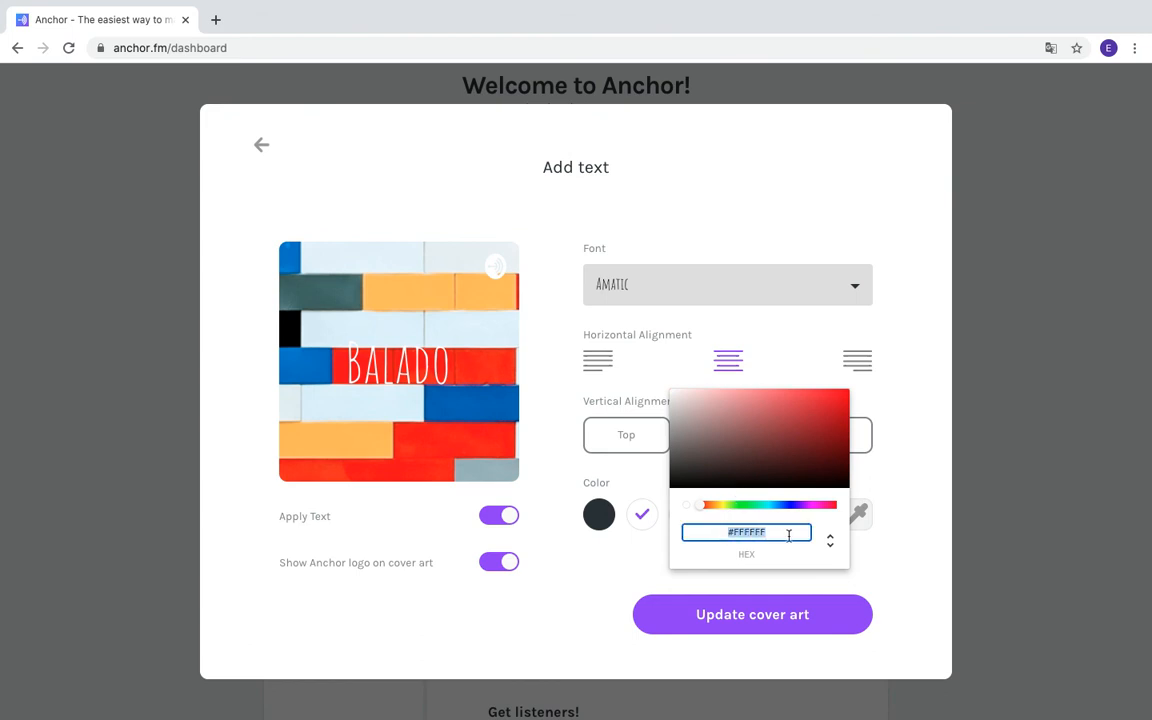
{"action": "left_click", "coordinate": [763, 505]}
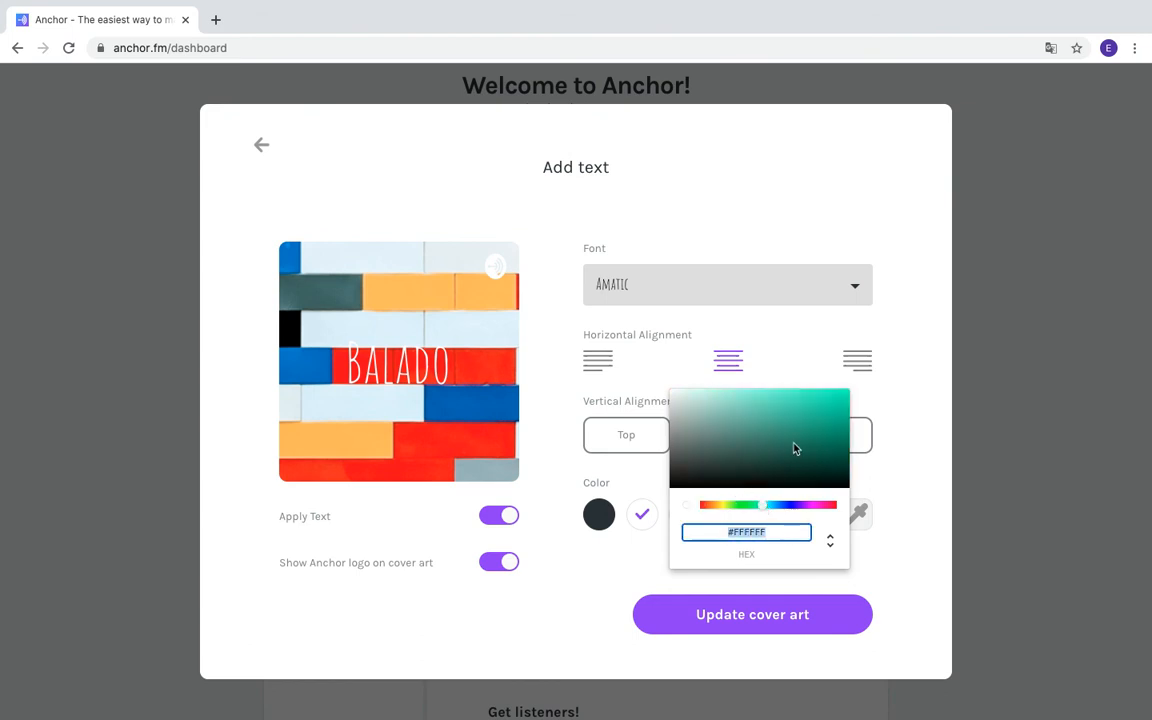
{"action": "left_click", "coordinate": [926, 568]}
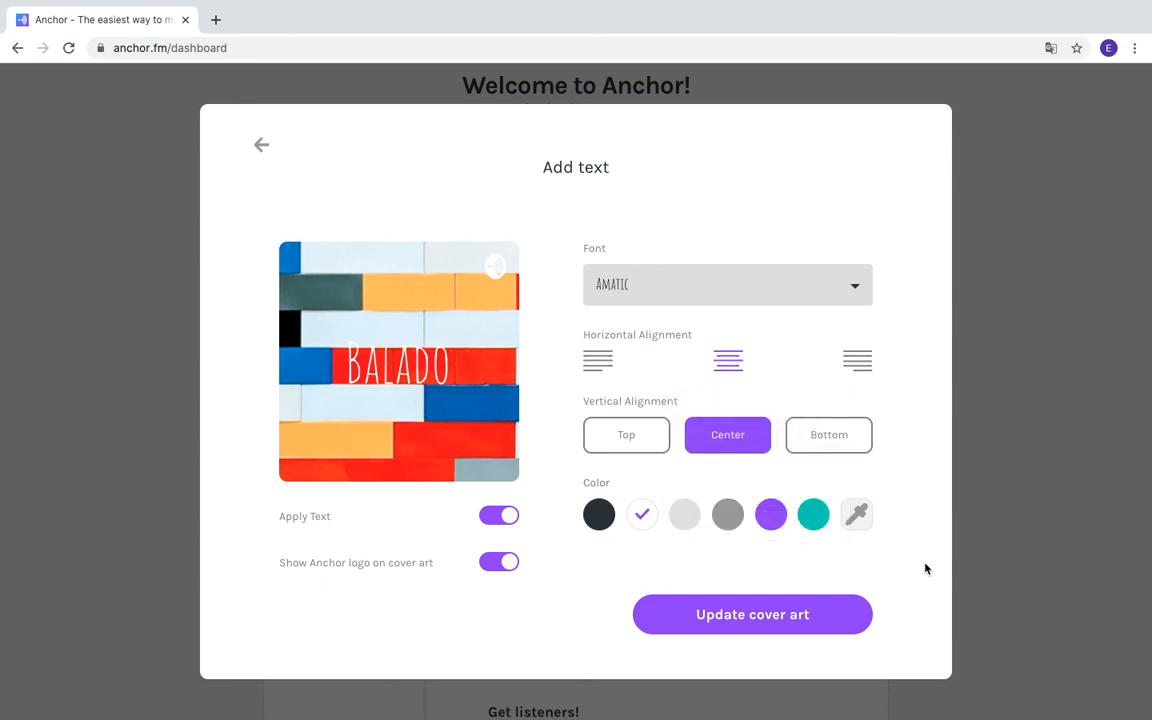
- Update the podcast's cover art with the current title settings
{"action": "left_click", "coordinate": [711, 617]}
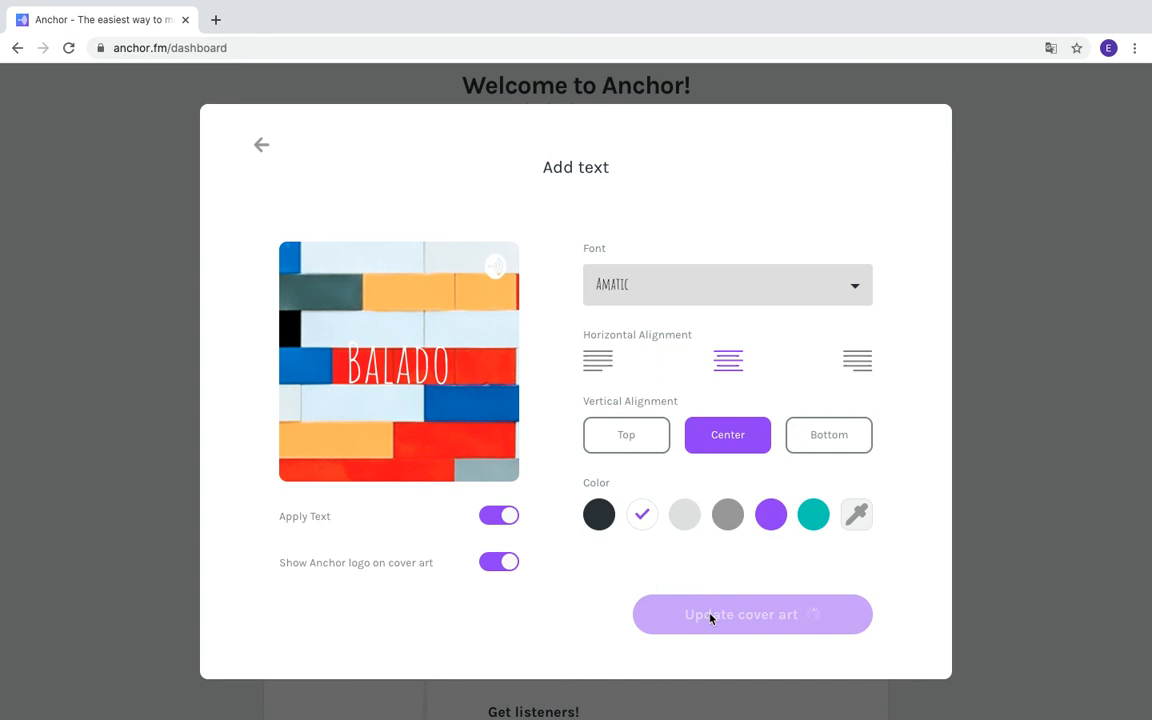